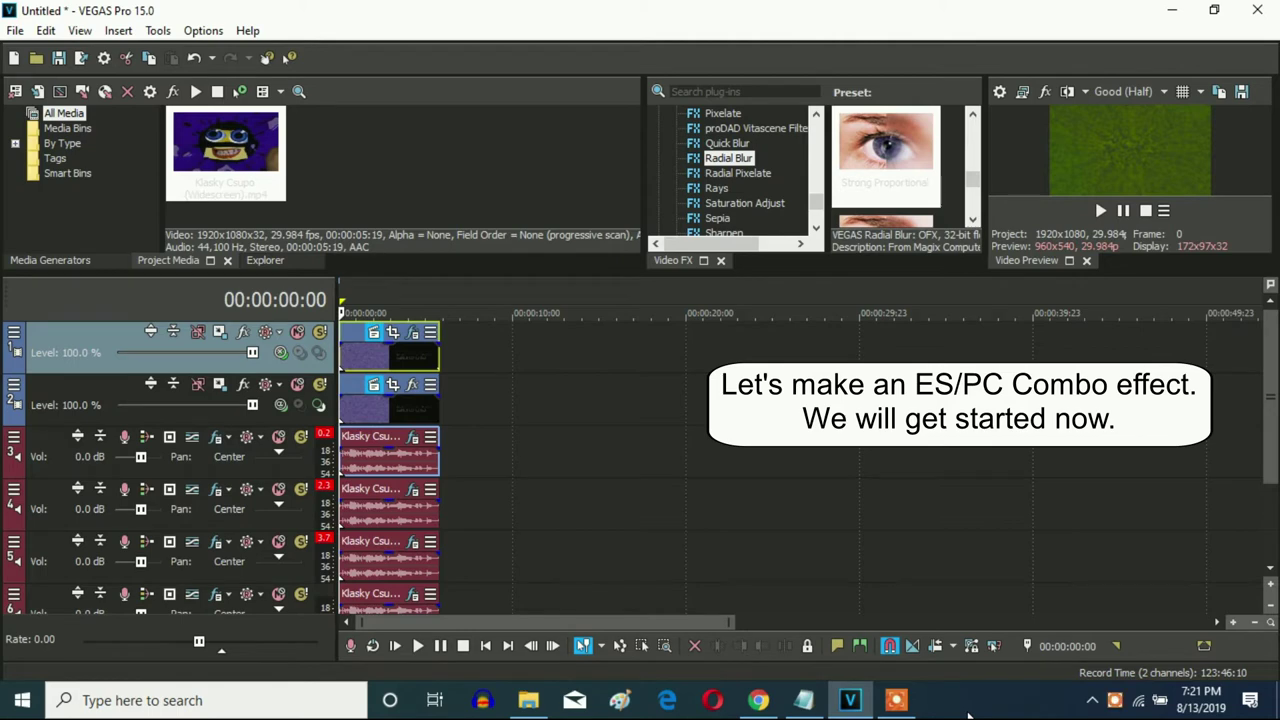
# Step: Examine the Radial Blur and Invert settings on the top video event and the compositing mode of its track
pyautogui.click(413, 332)
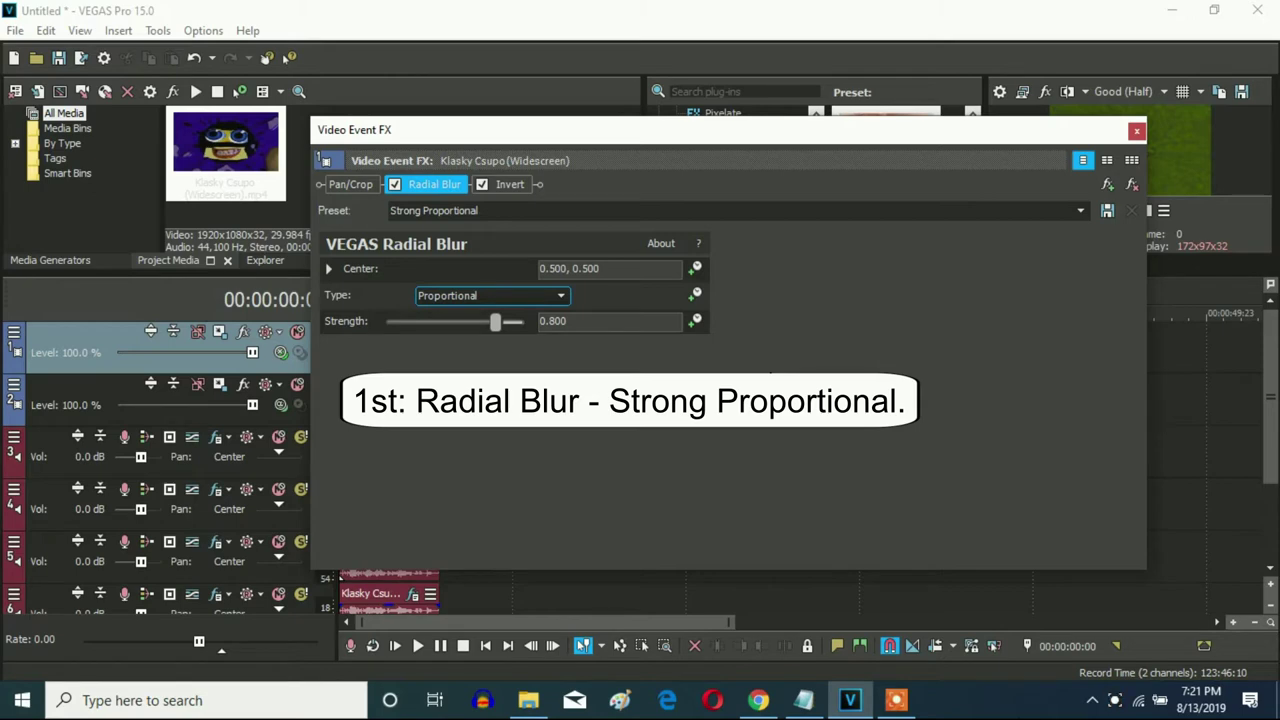
pyautogui.click(505, 184)
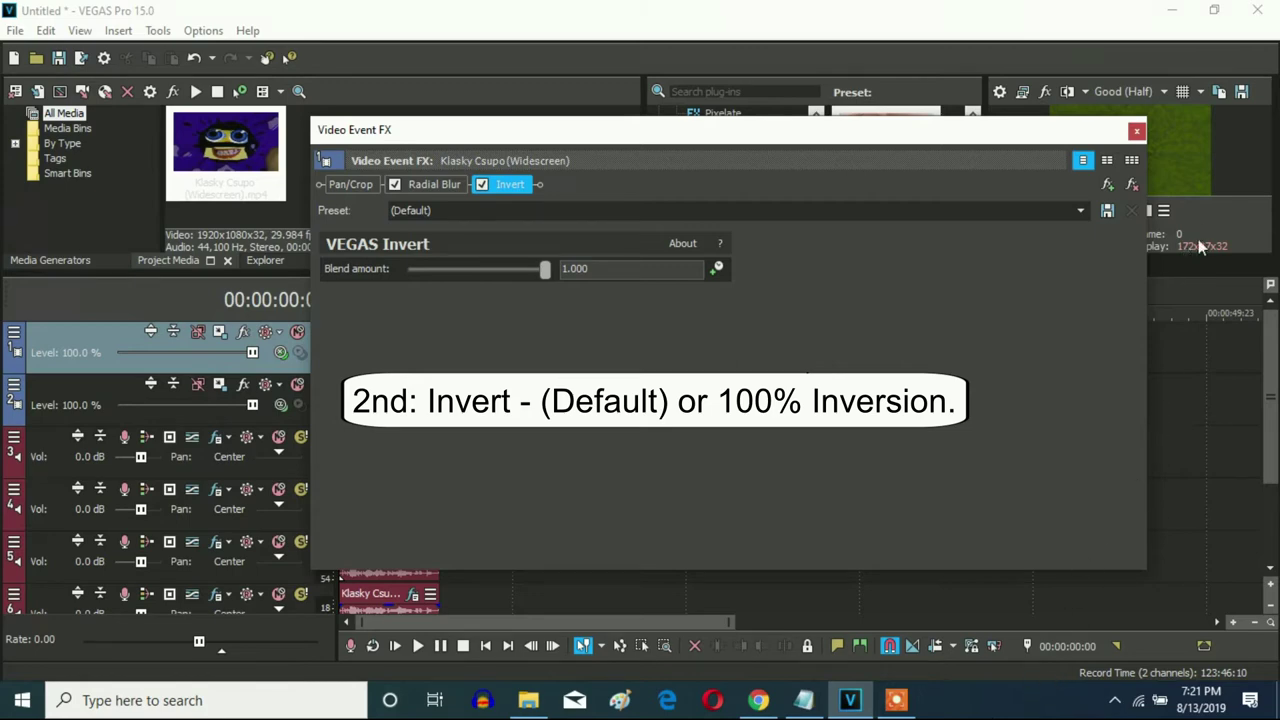
pyautogui.click(1136, 131)
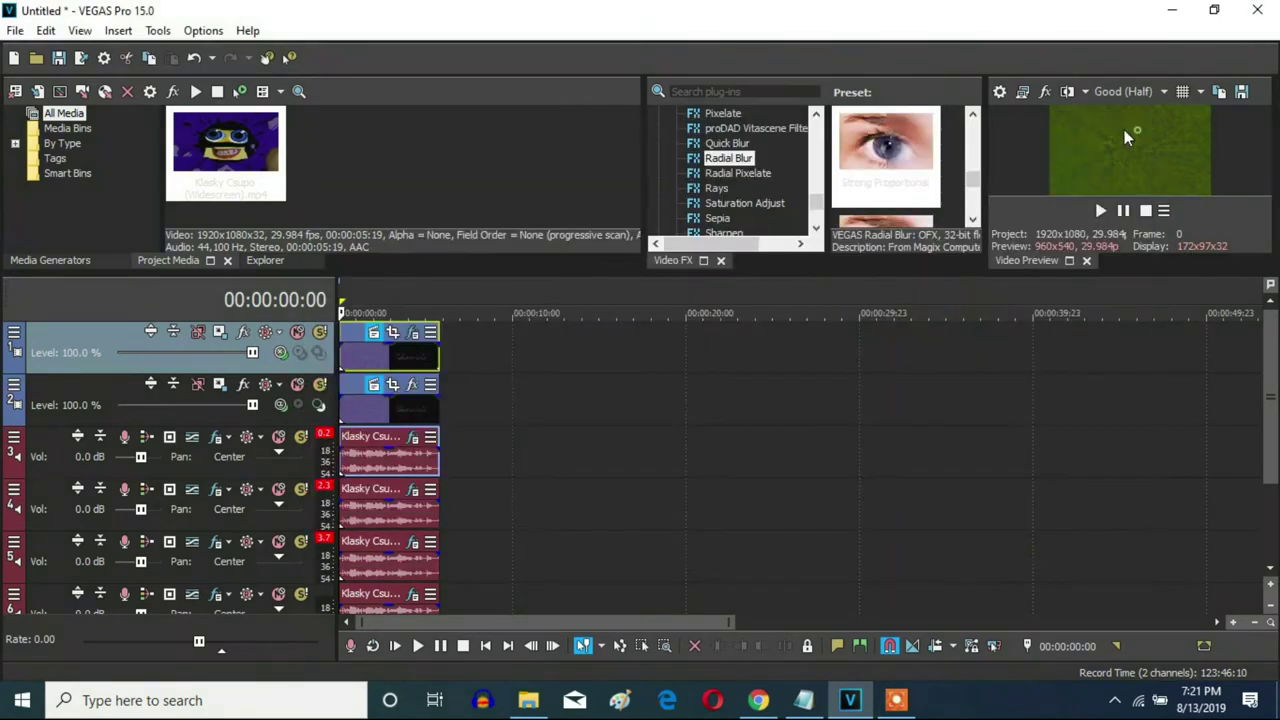
pyautogui.click(279, 354)
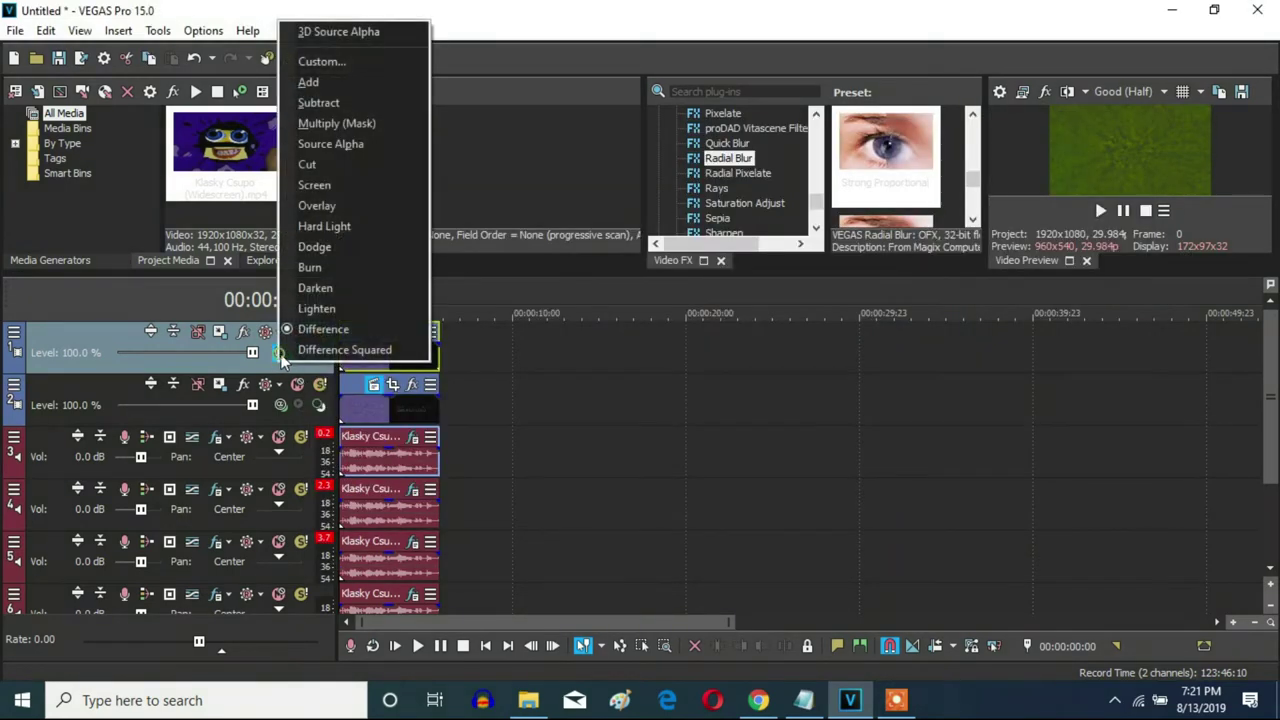
pyautogui.click(378, 328)
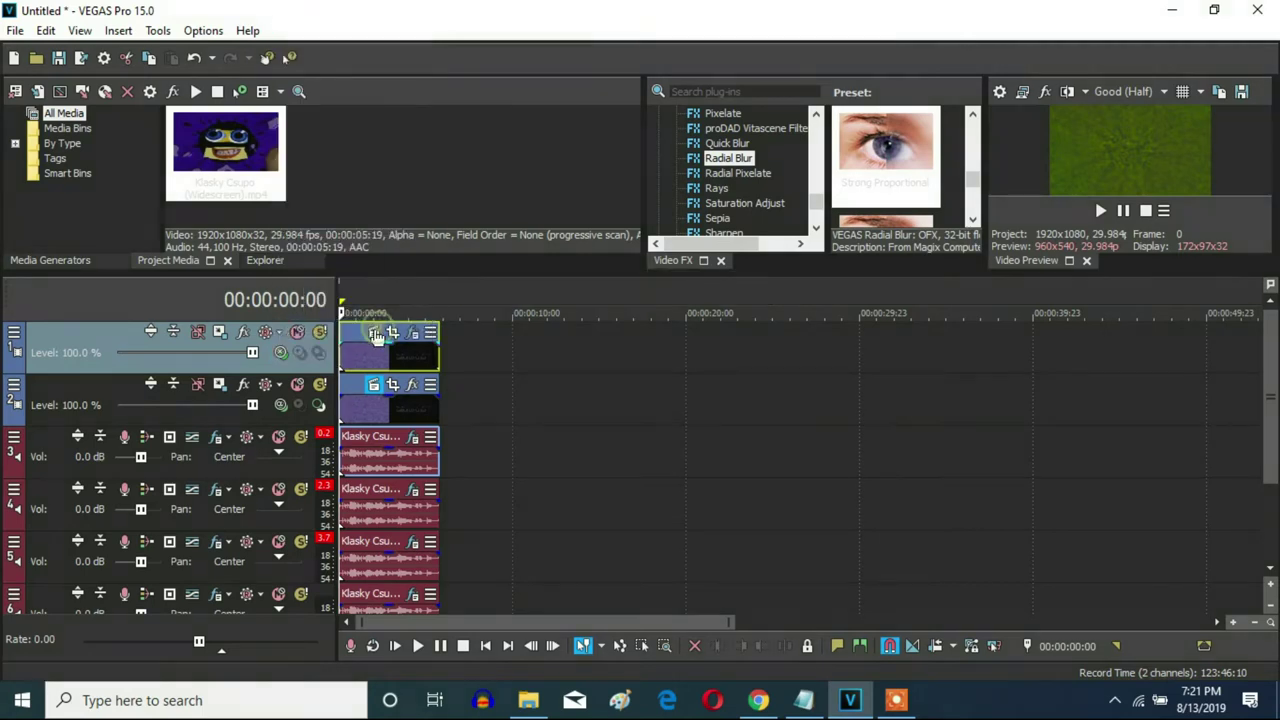
# Step: Examine the Track EQ band 3 gain and the Pitch Shift effect on the first audio track's event
pyautogui.click(412, 437)
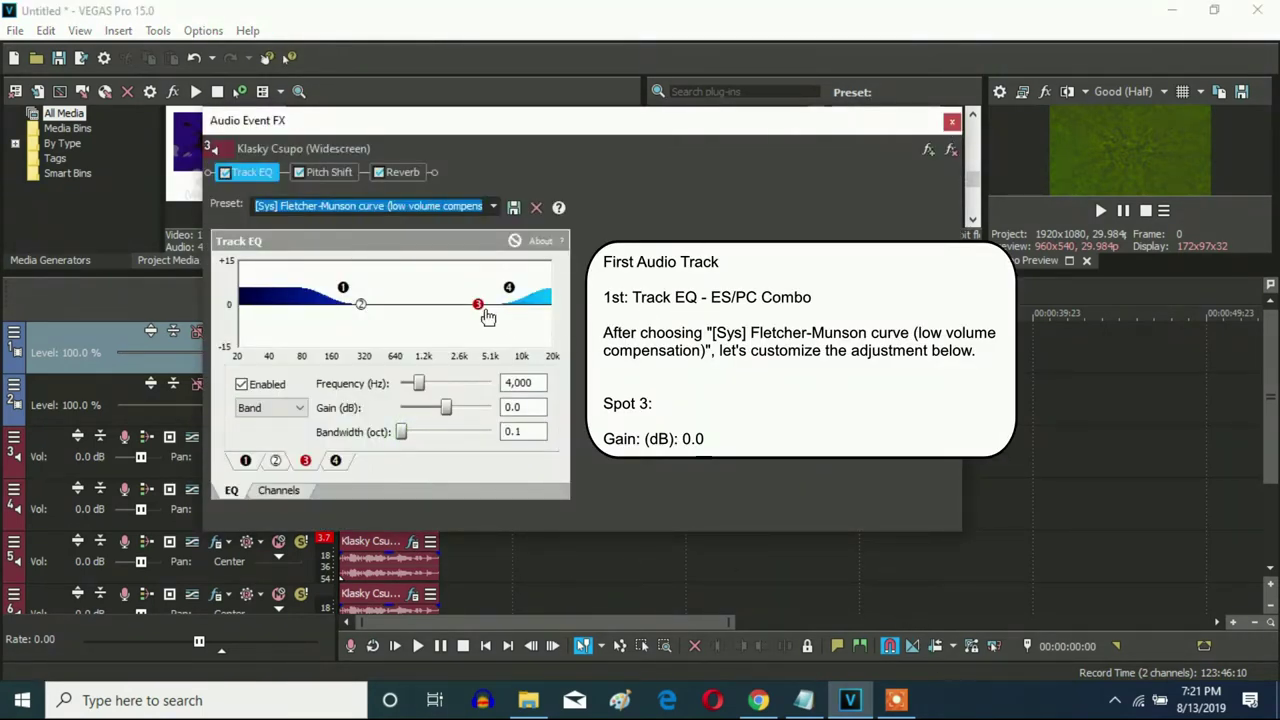
pyautogui.click(524, 407)
pyautogui.click(330, 172)
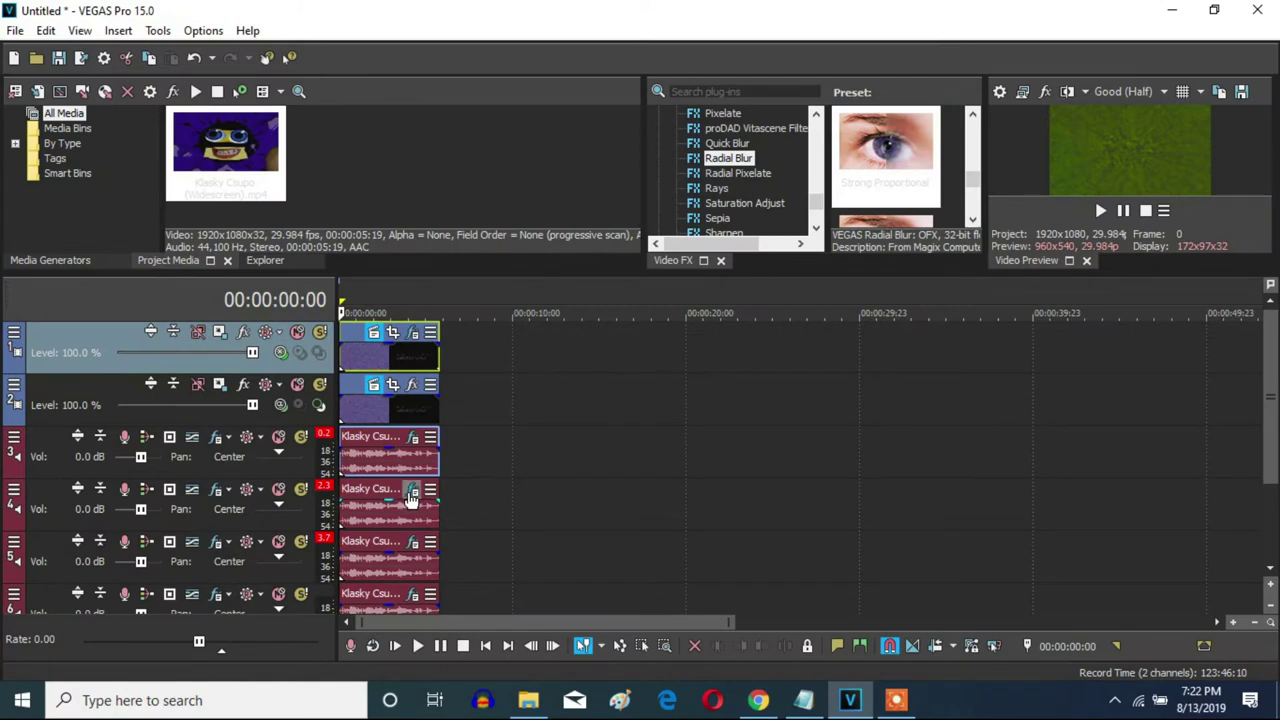
# Step: Review the settings of each effect in the second audio track's event chain, from Track EQ through the last Pitch Shift
pyautogui.click(411, 492)
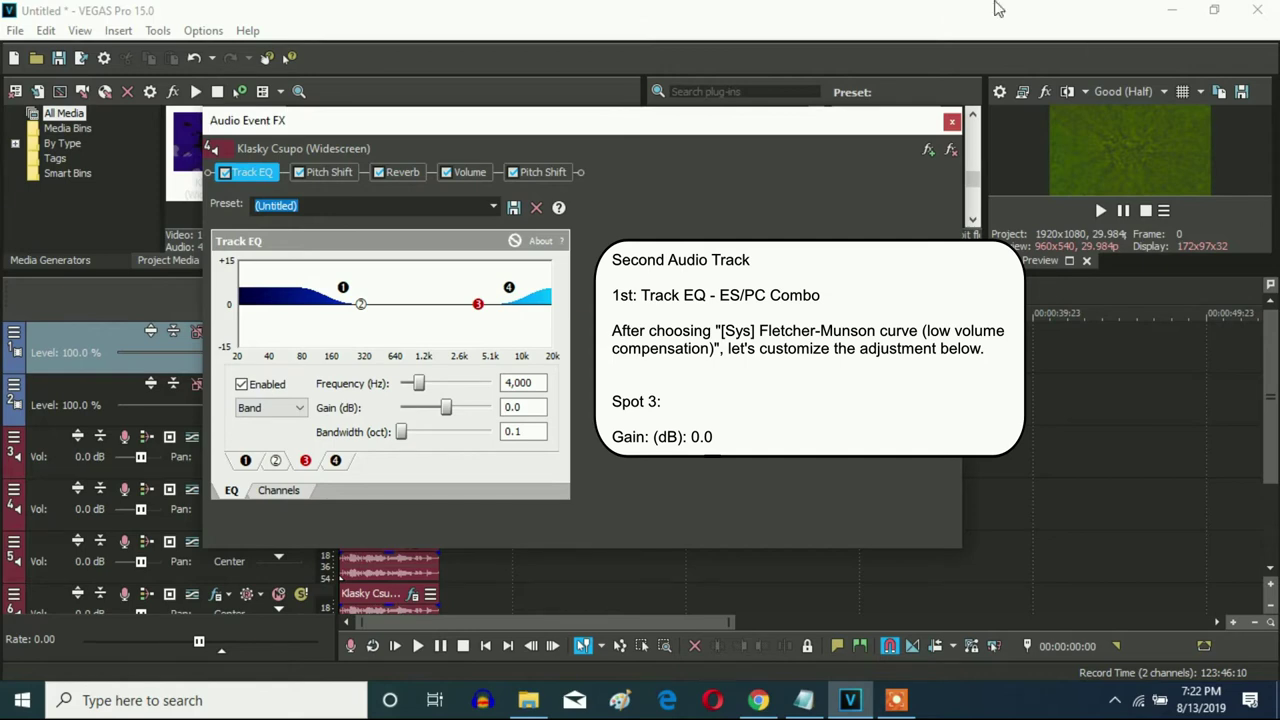
pyautogui.click(329, 172)
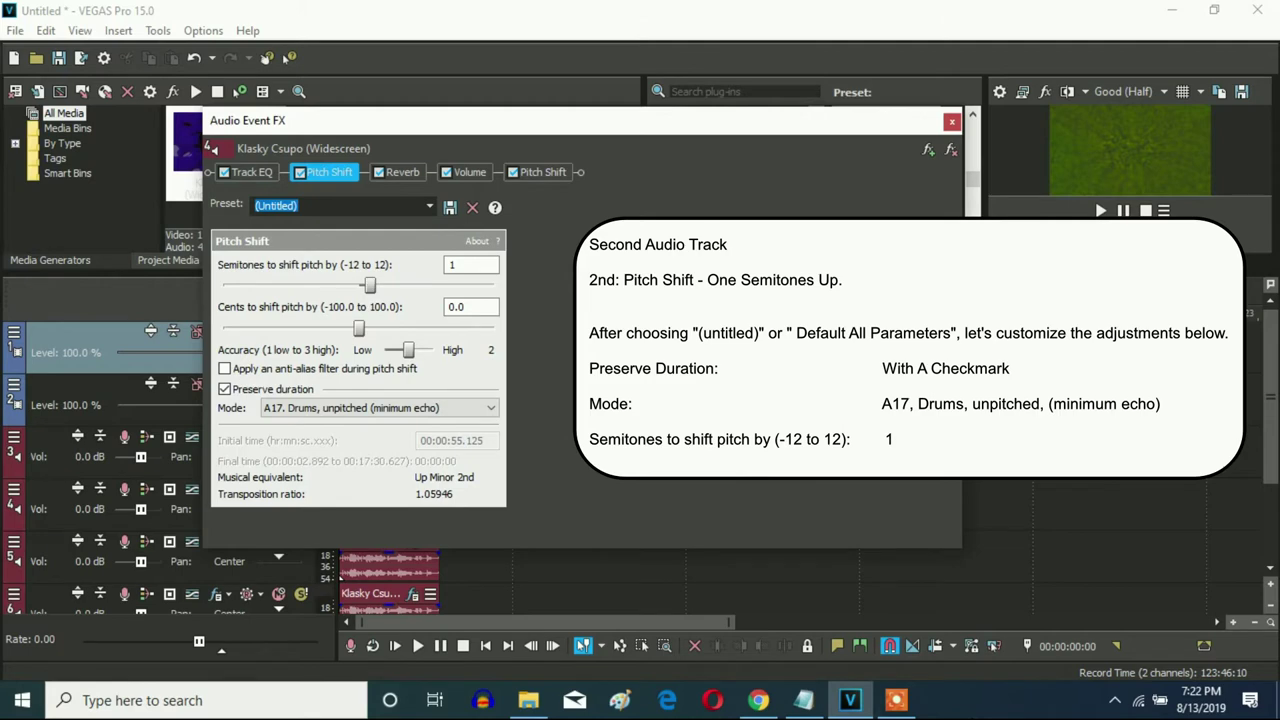
pyautogui.click(405, 172)
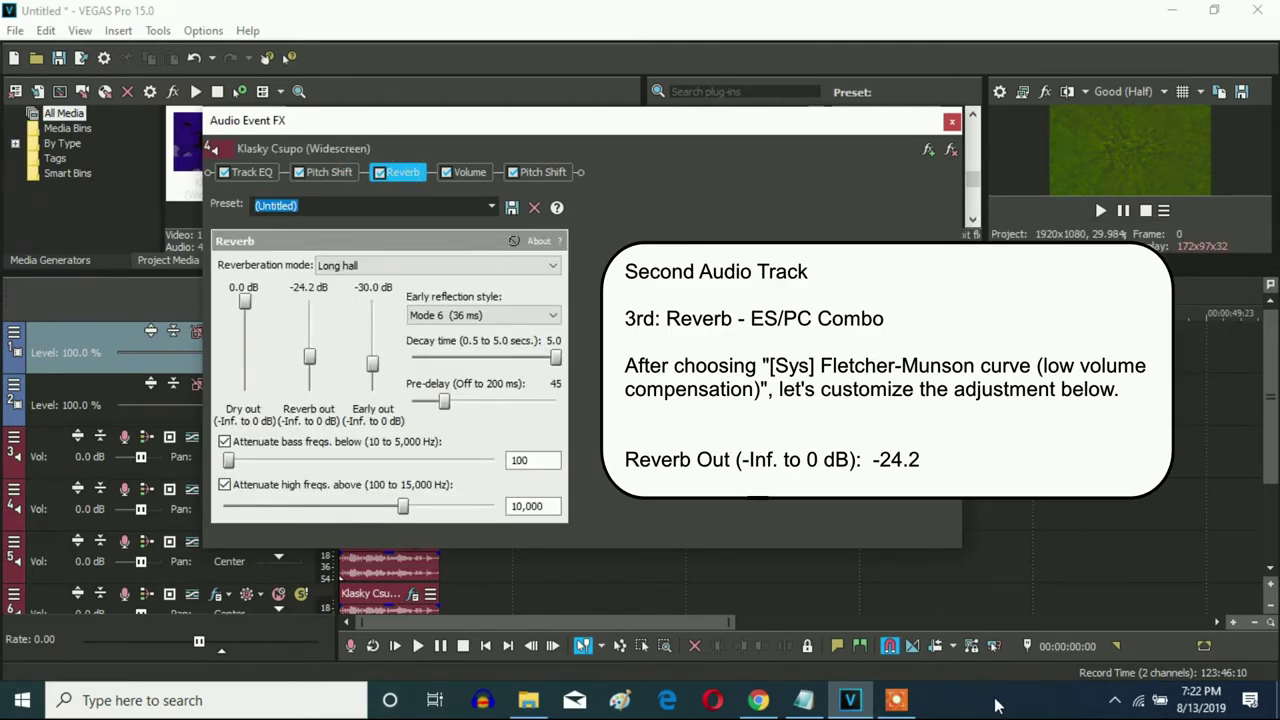
pyautogui.click(469, 172)
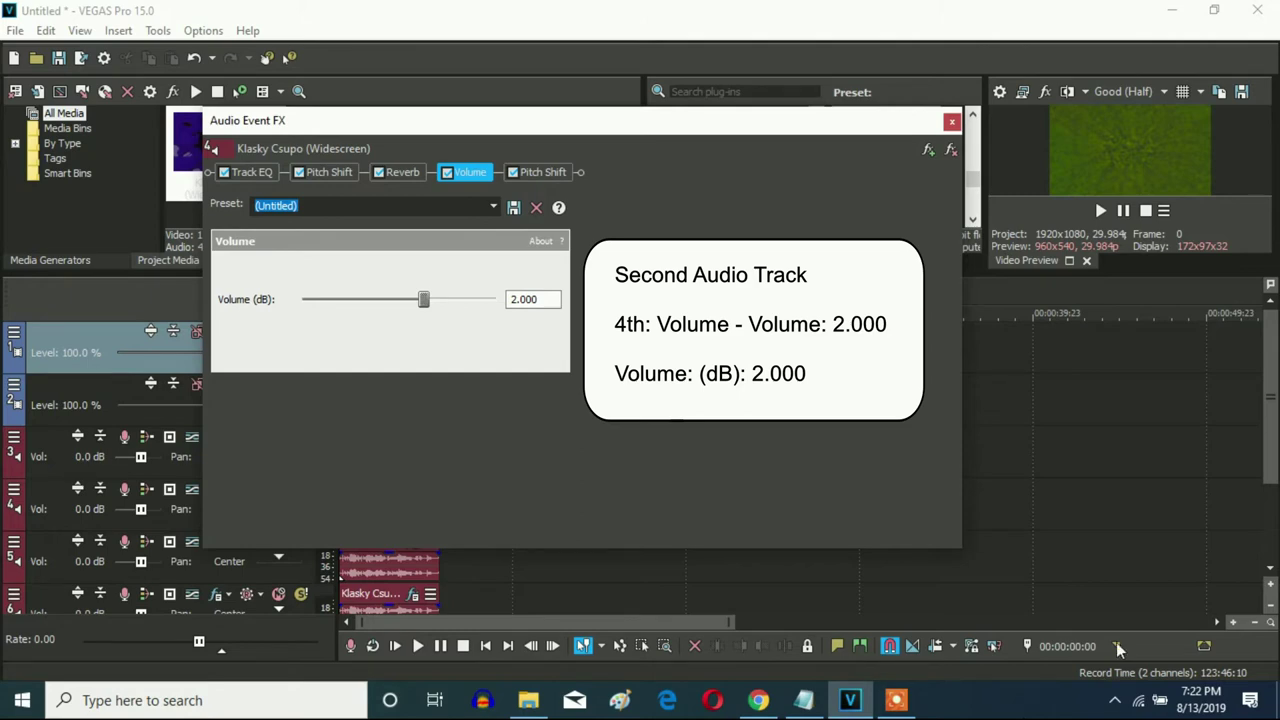
pyautogui.click(560, 172)
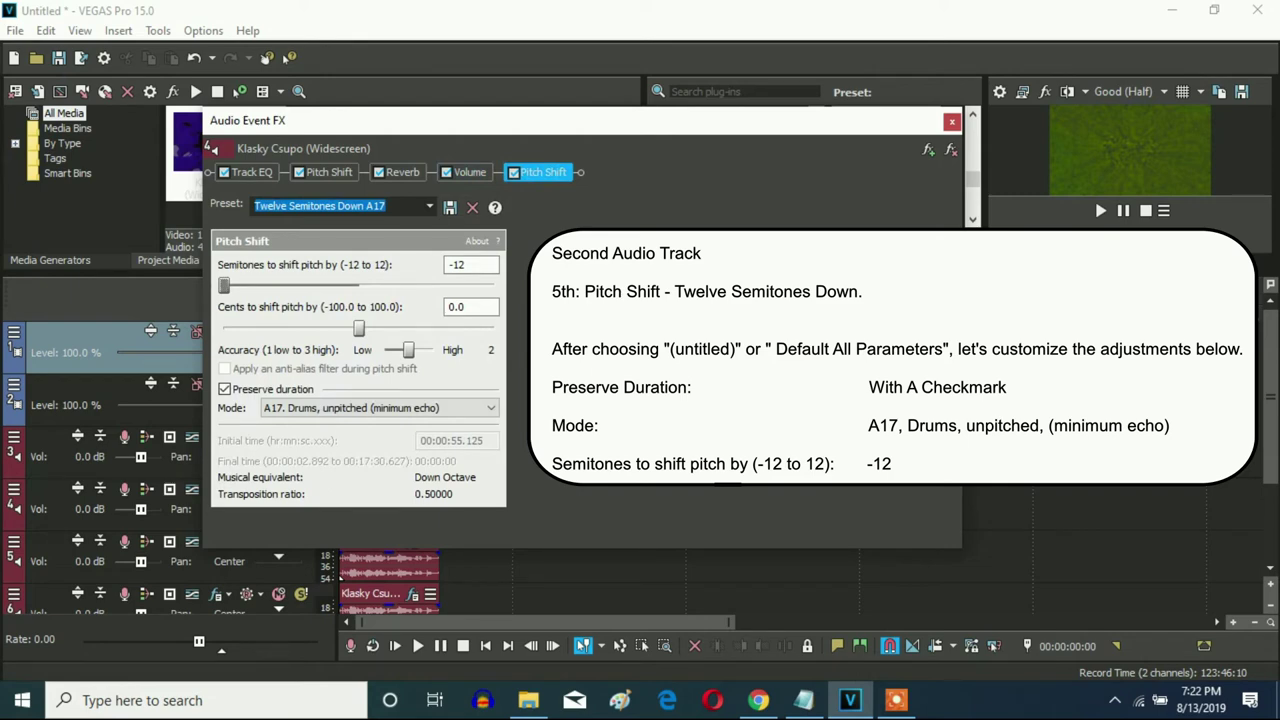
pyautogui.click(952, 121)
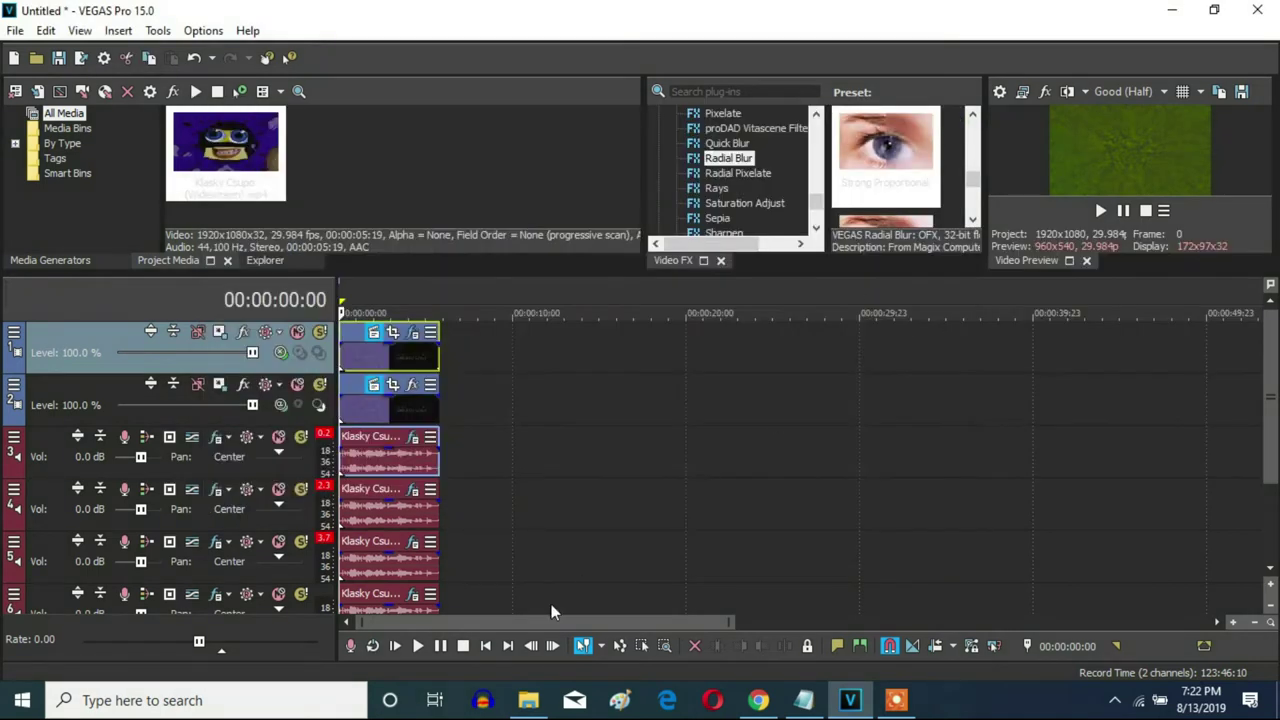
# Step: Review the settings of each effect in the third audio track's event chain, from Track EQ through the last Pitch Shift
pyautogui.click(411, 543)
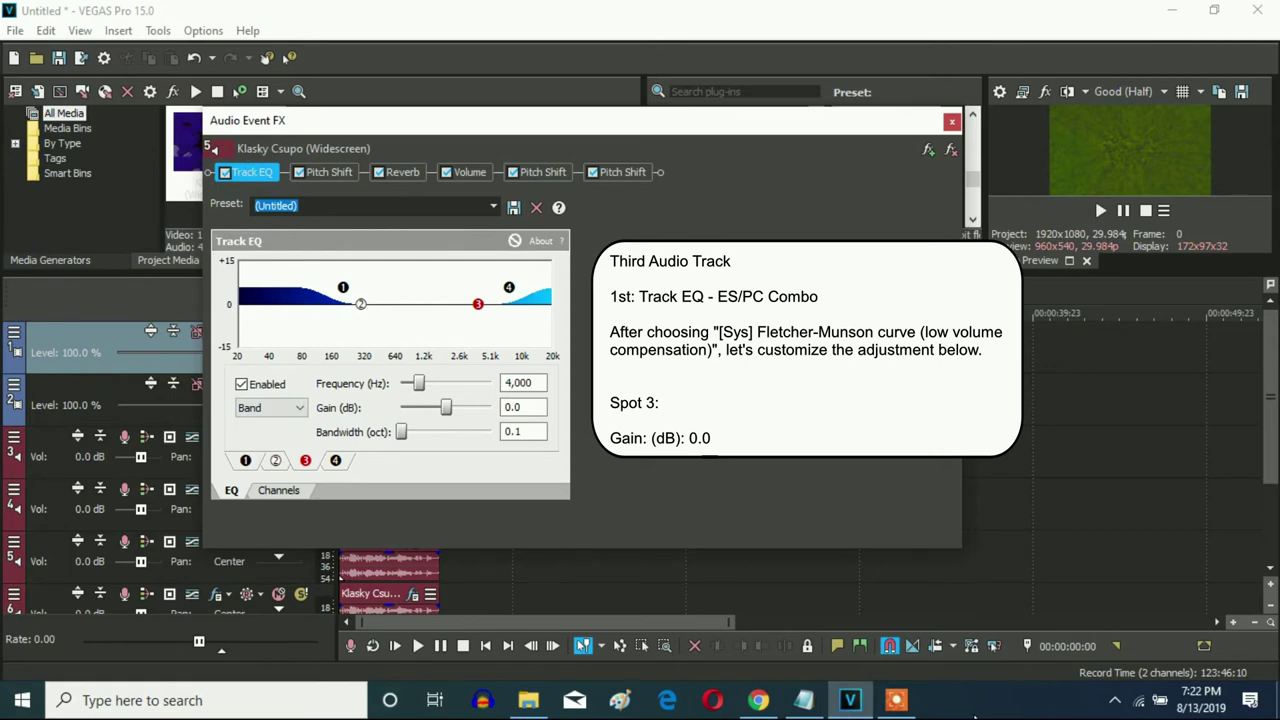
pyautogui.click(337, 170)
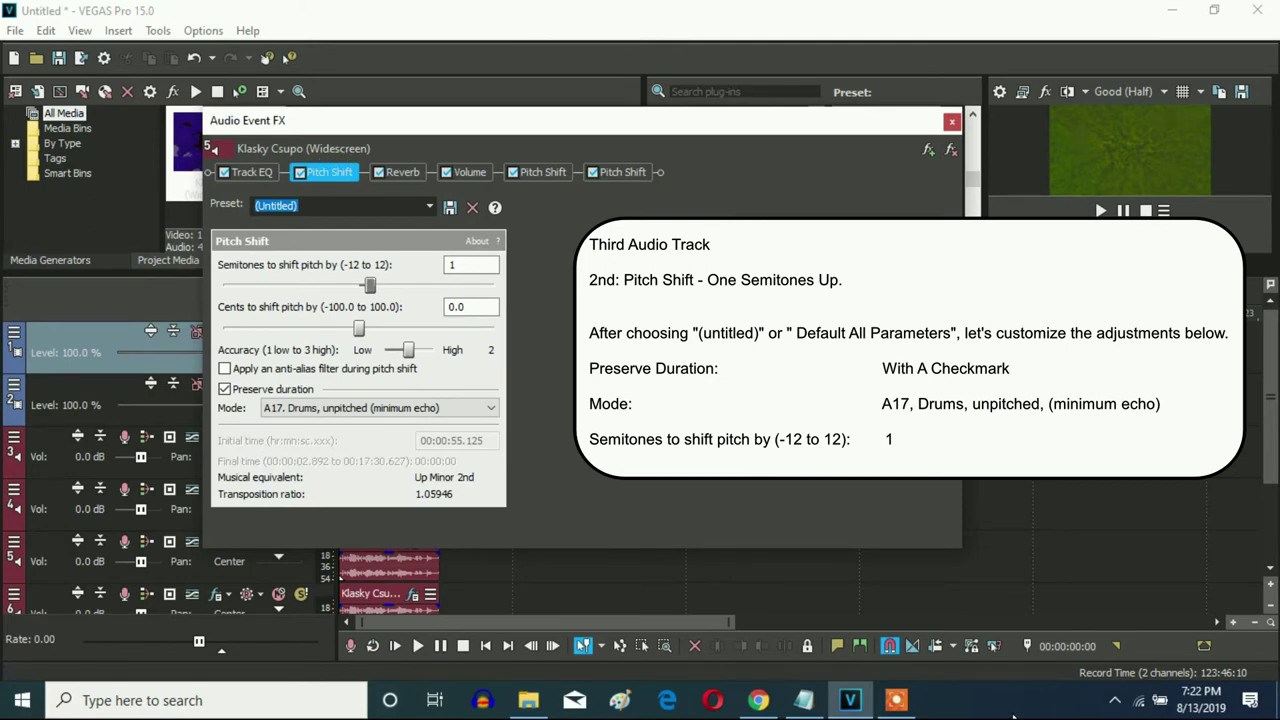
pyautogui.click(403, 172)
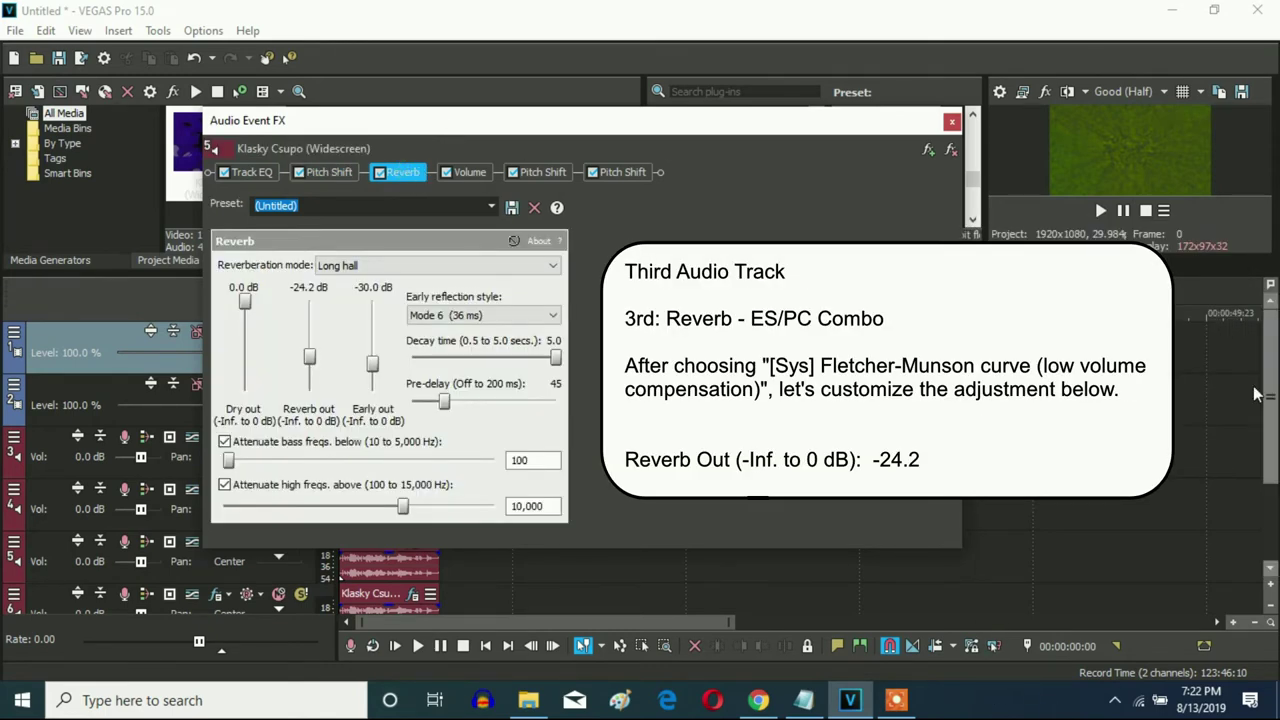
pyautogui.click(472, 172)
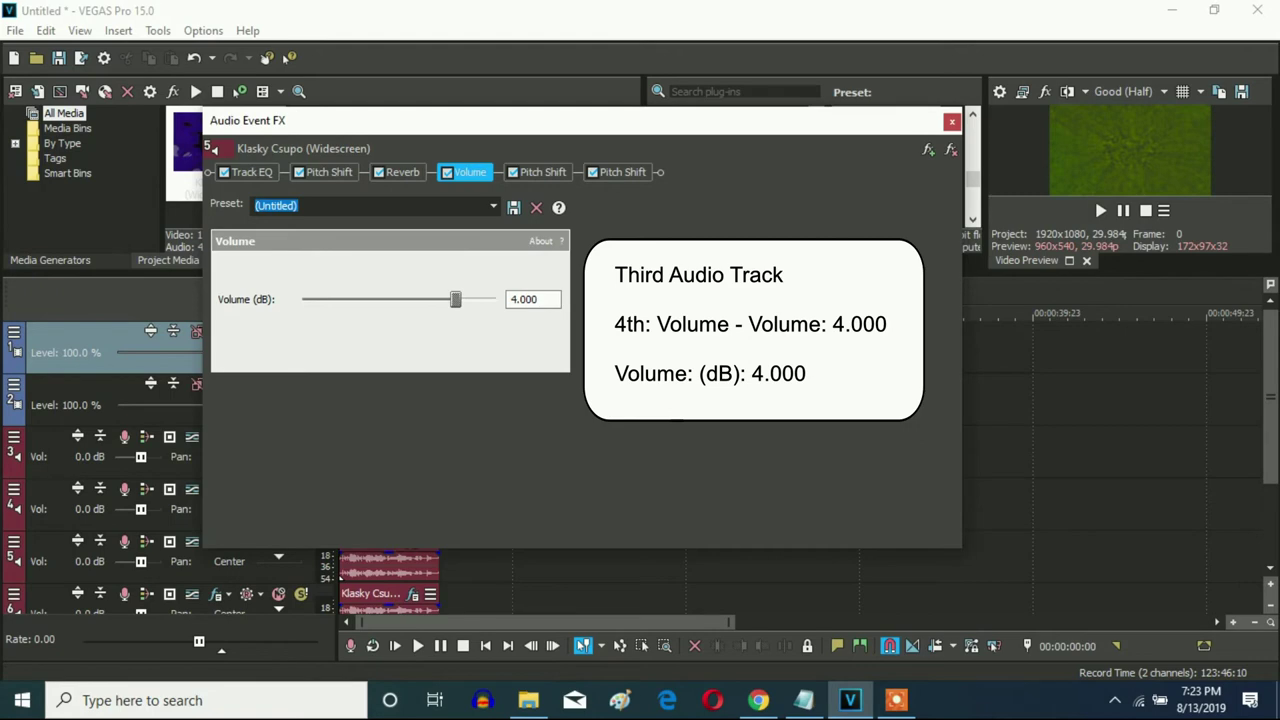
pyautogui.click(550, 169)
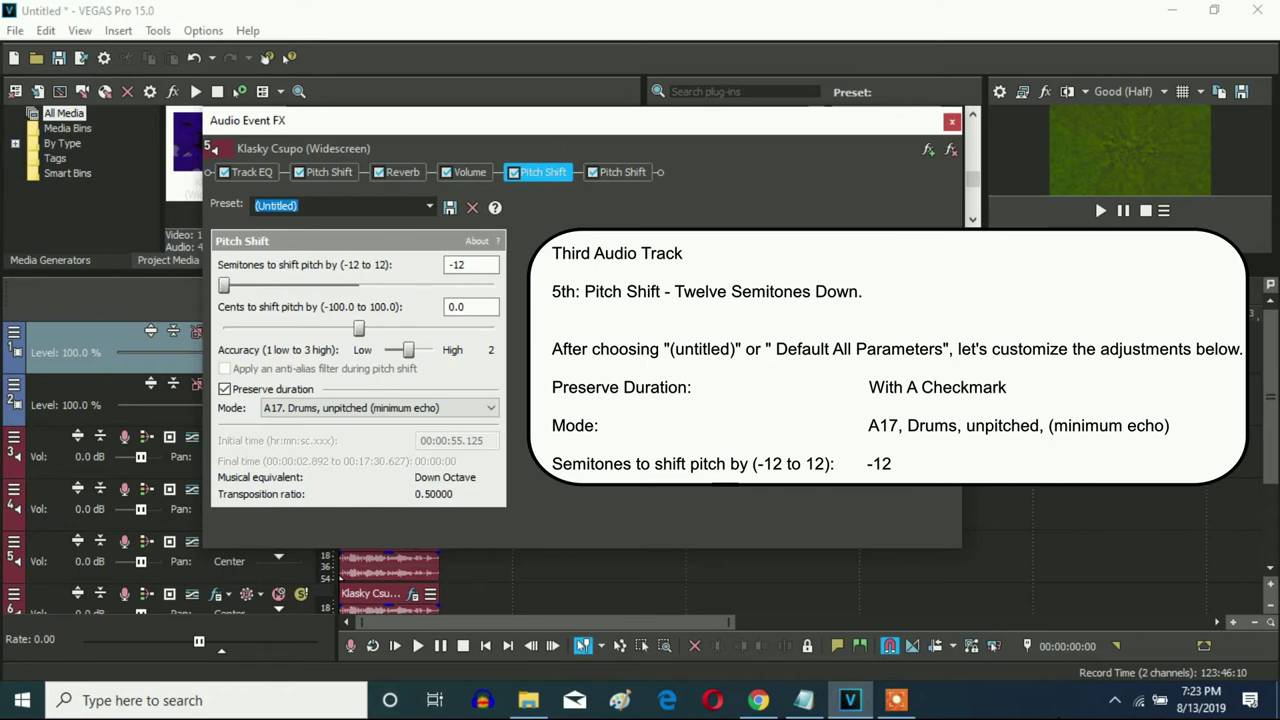
pyautogui.click(625, 171)
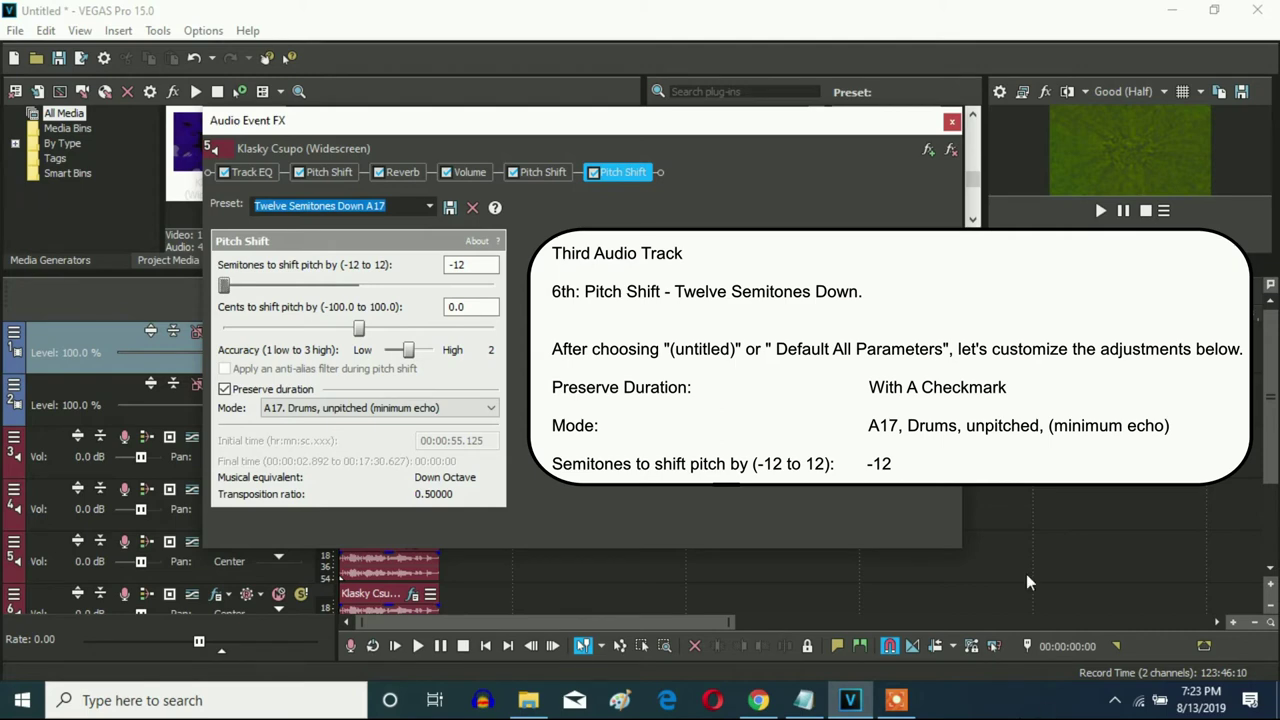
pyautogui.click(951, 121)
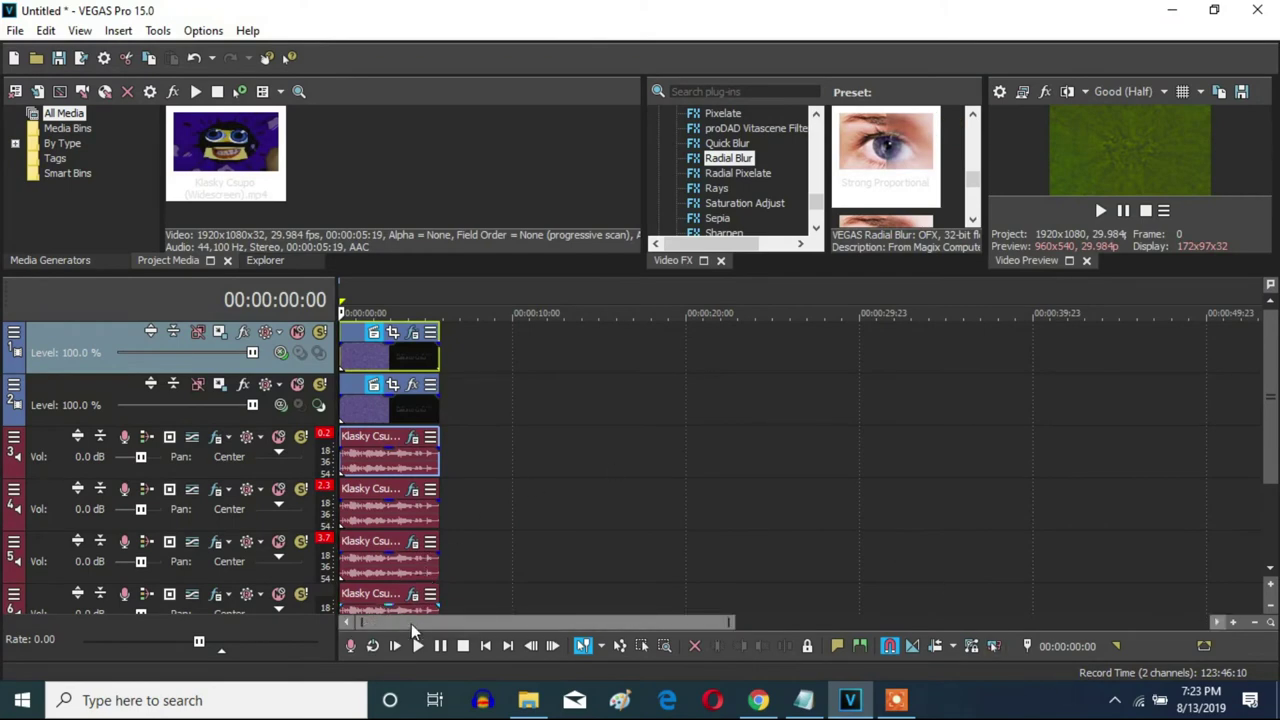
# Step: Review the settings of each effect in the fourth audio track's event chain, from Track EQ through the last Pitch Shift
pyautogui.click(412, 594)
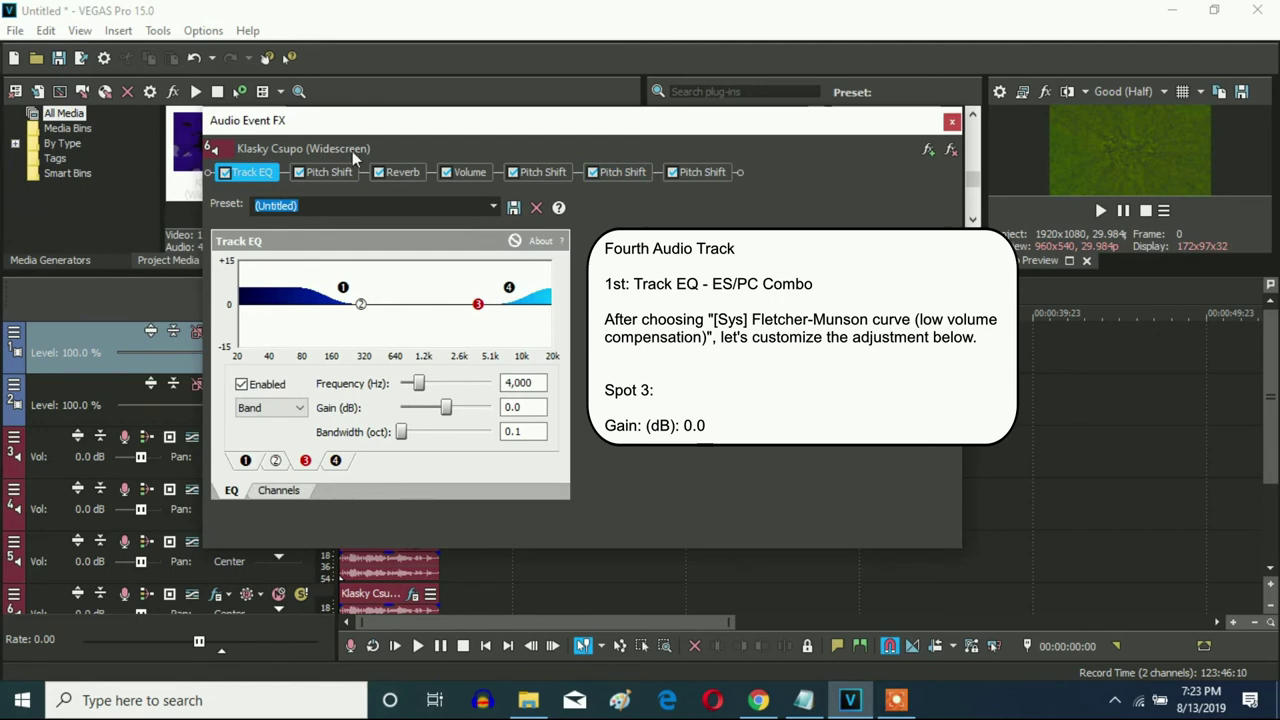
pyautogui.click(330, 172)
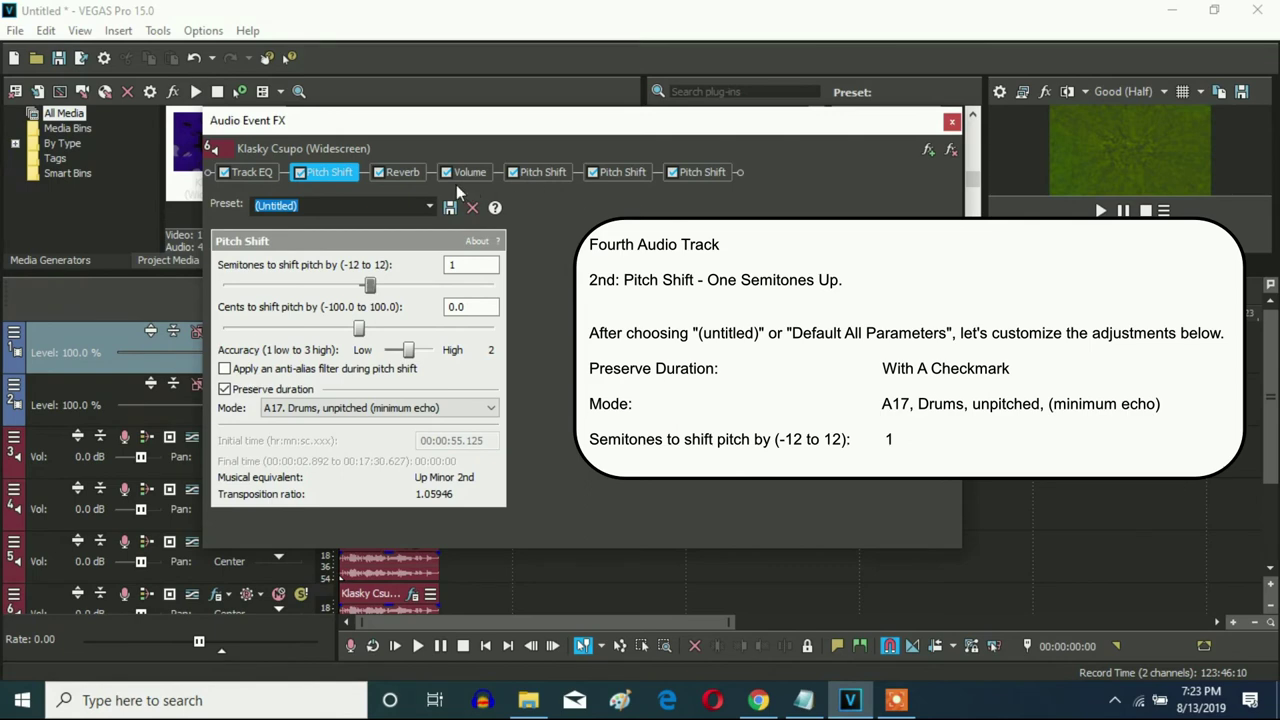
pyautogui.click(415, 176)
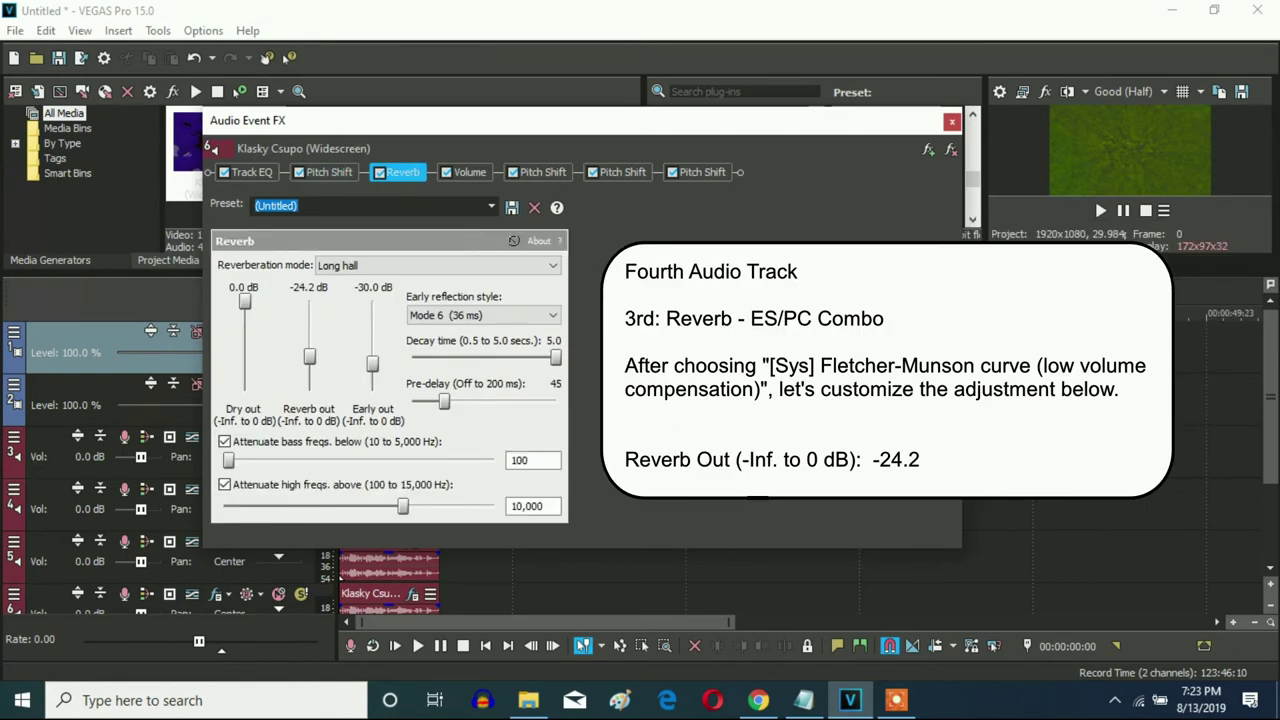
pyautogui.click(474, 173)
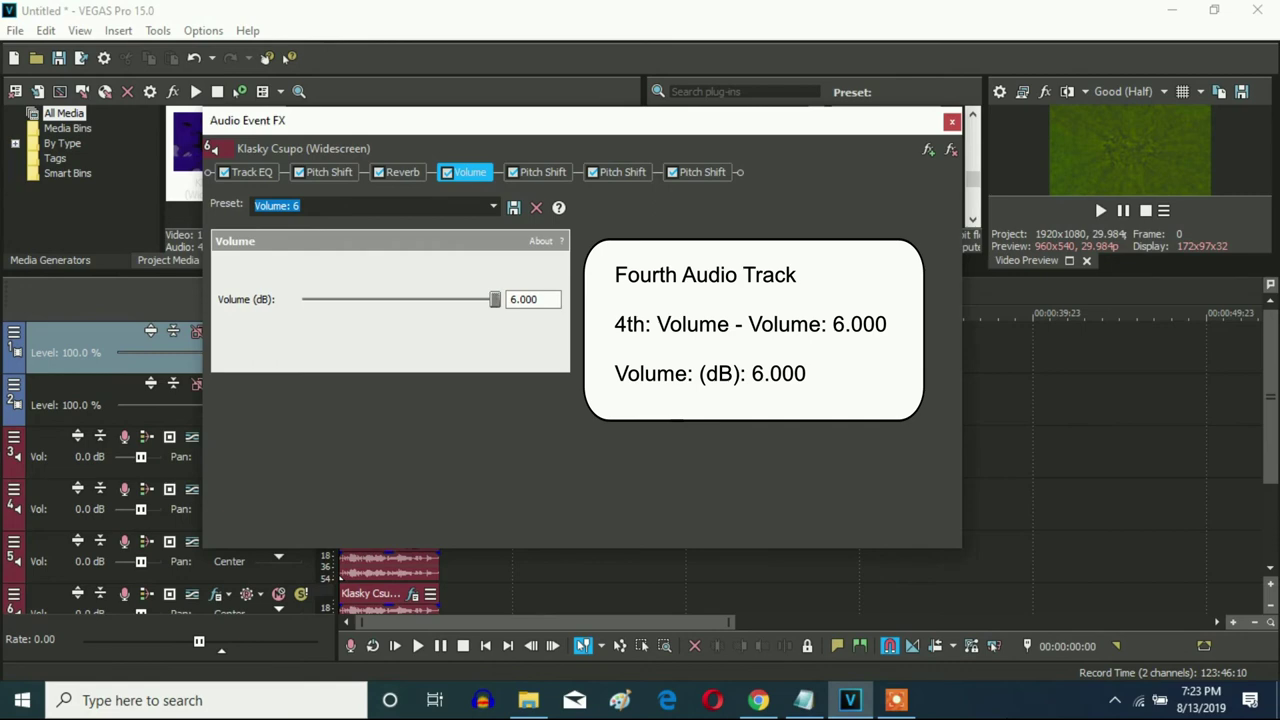
pyautogui.click(555, 177)
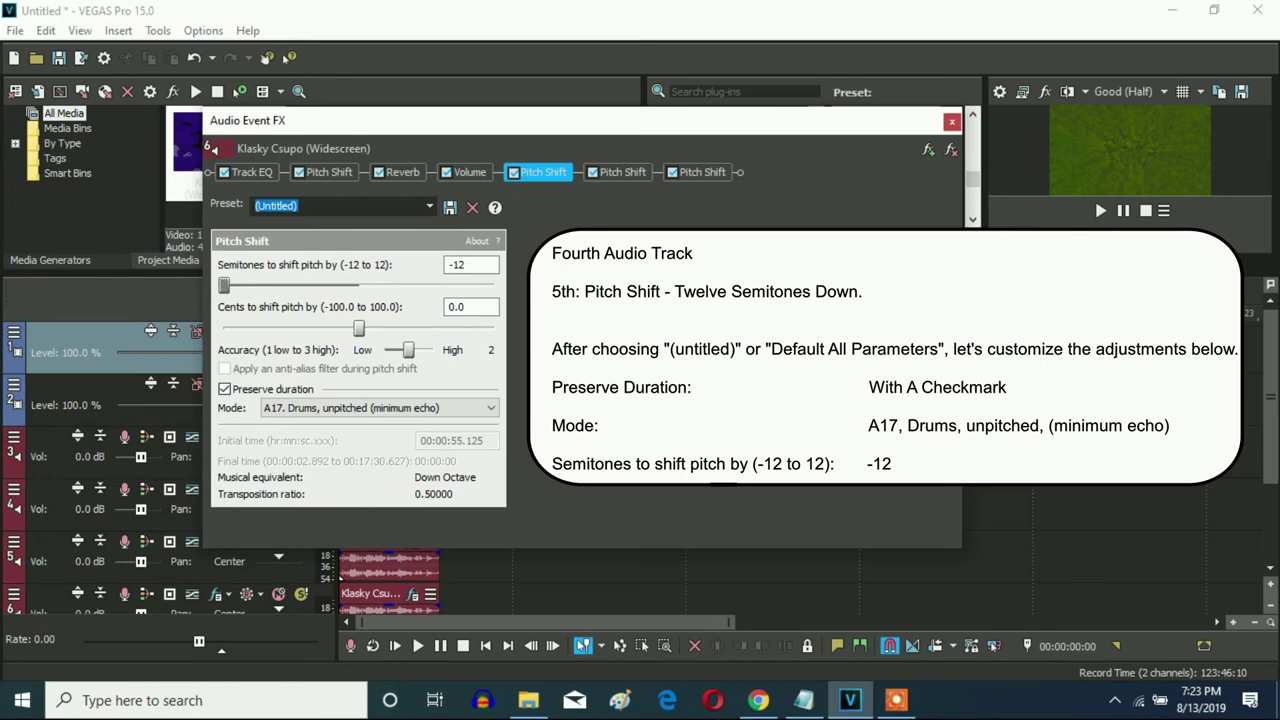
pyautogui.click(624, 176)
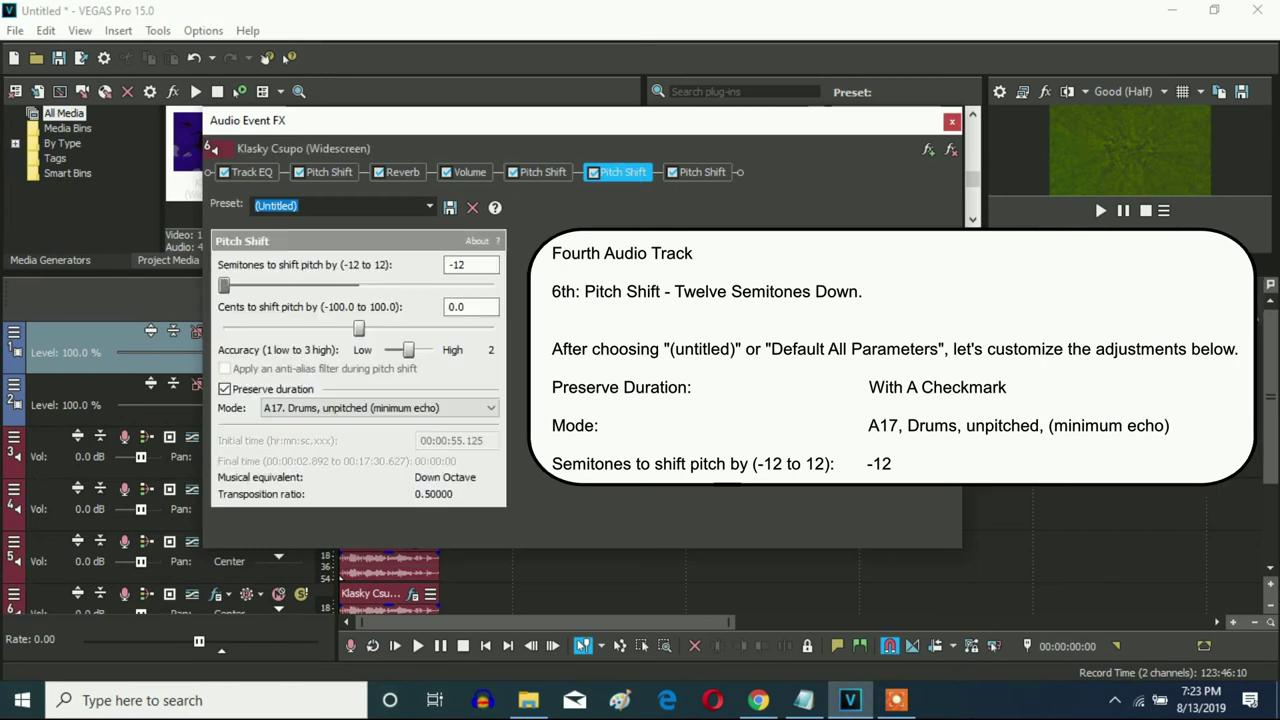
pyautogui.click(698, 174)
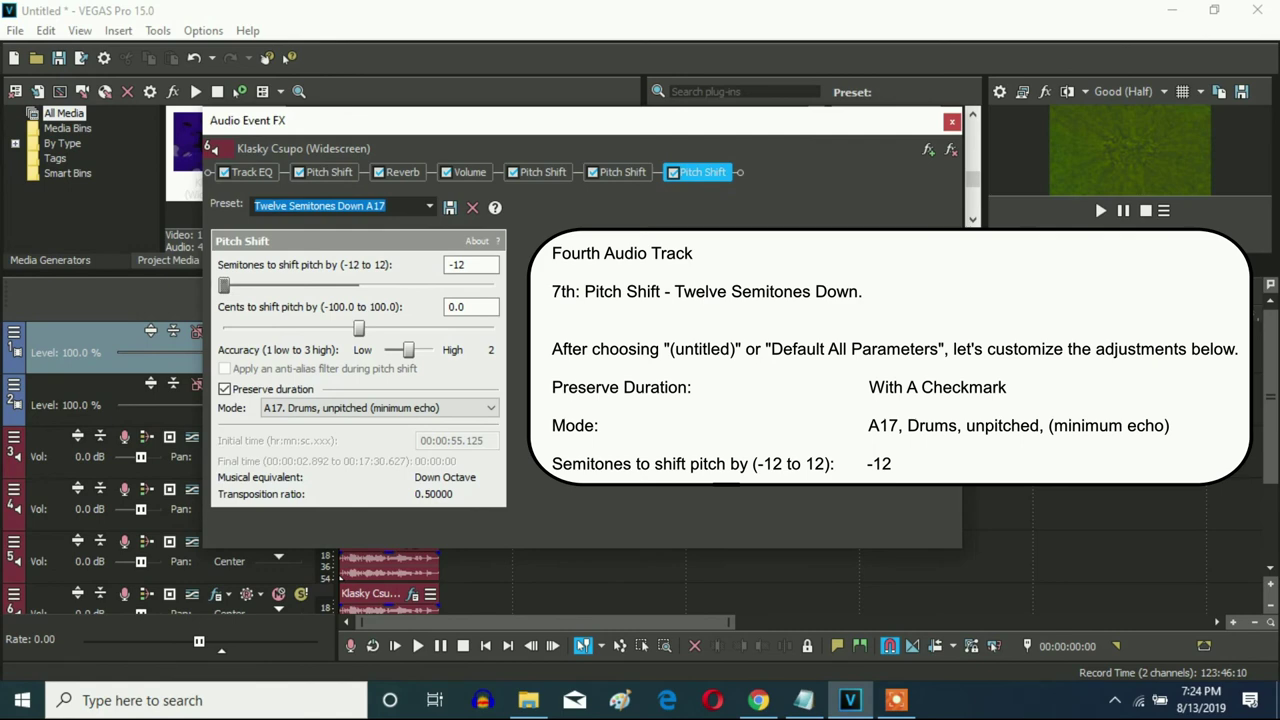
pyautogui.click(952, 121)
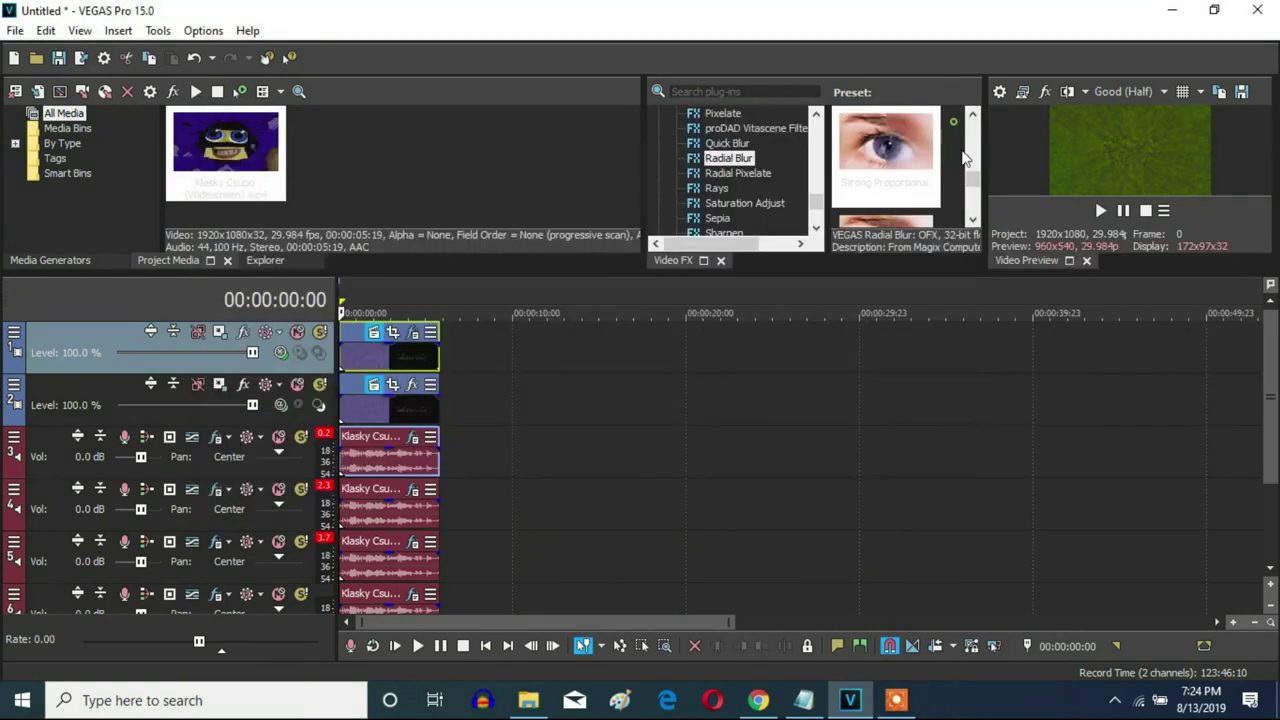
# Step: Enlarge the video preview area and play the project from the start to check the combined effect
pyautogui.click(1270, 586)
pyautogui.click(1270, 586)
pyautogui.click(1270, 586)
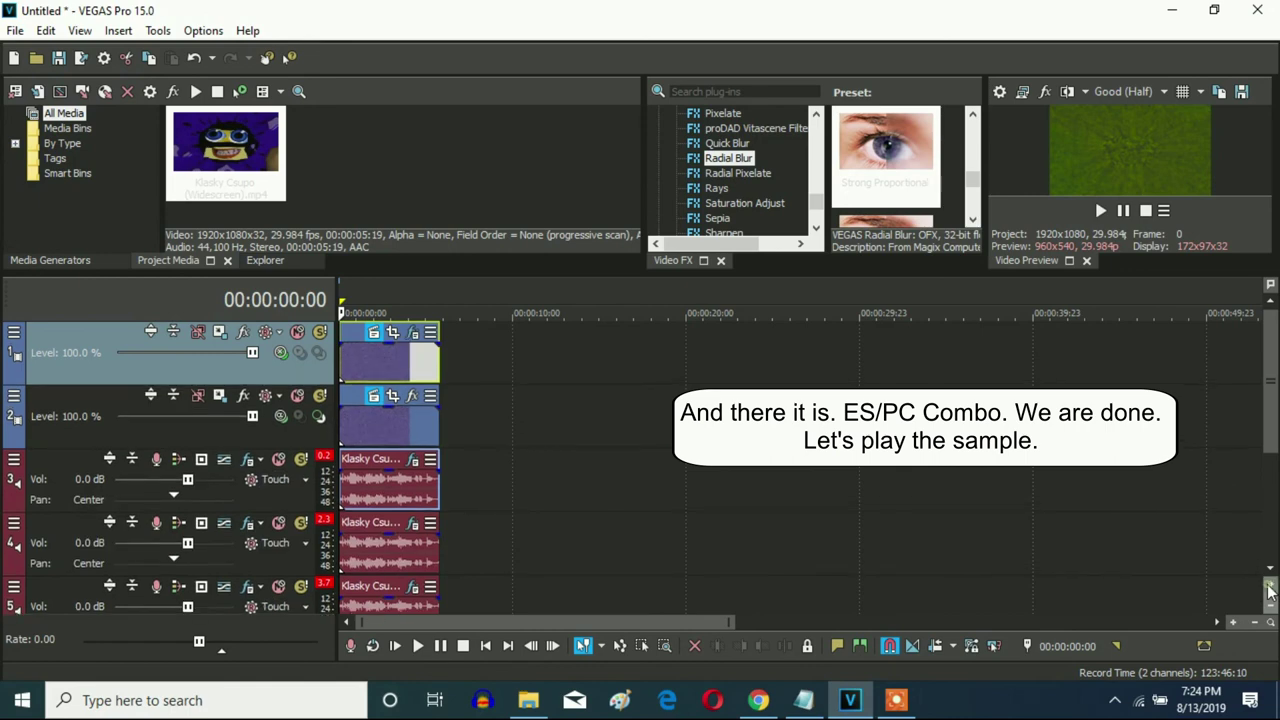
pyautogui.click(1270, 606)
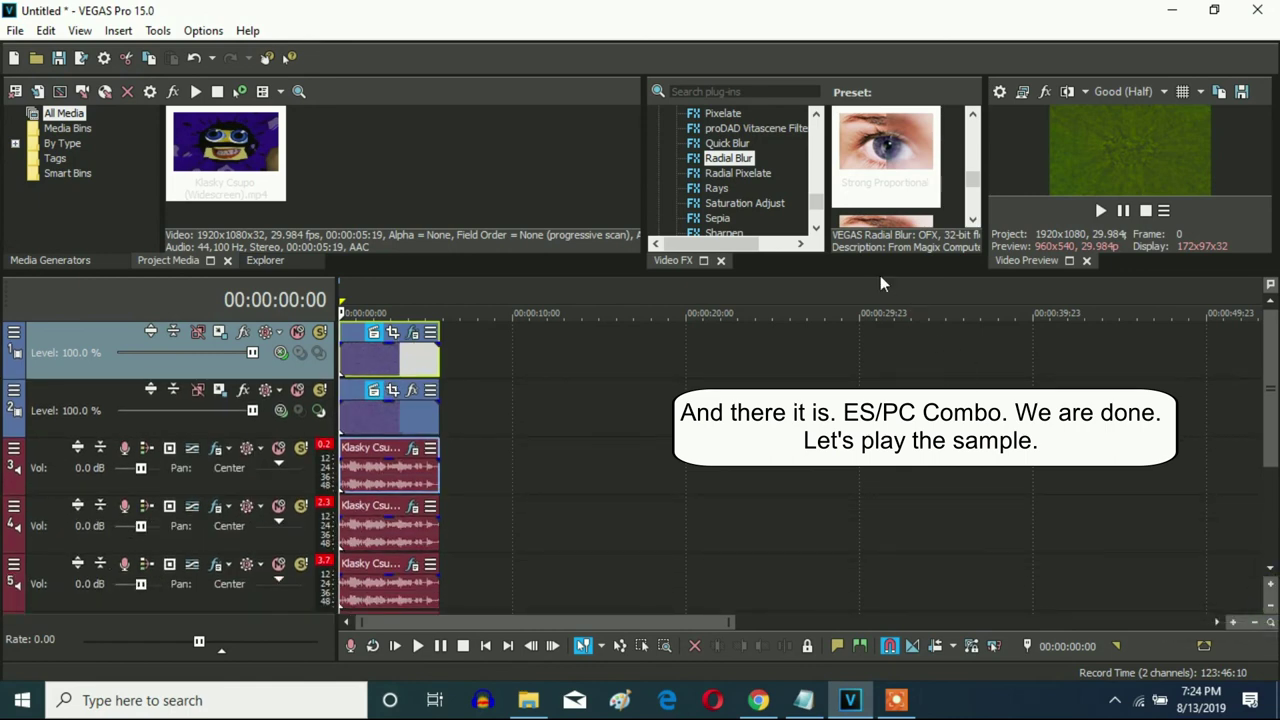
pyautogui.moveTo(880, 278); pyautogui.dragTo(880, 362)
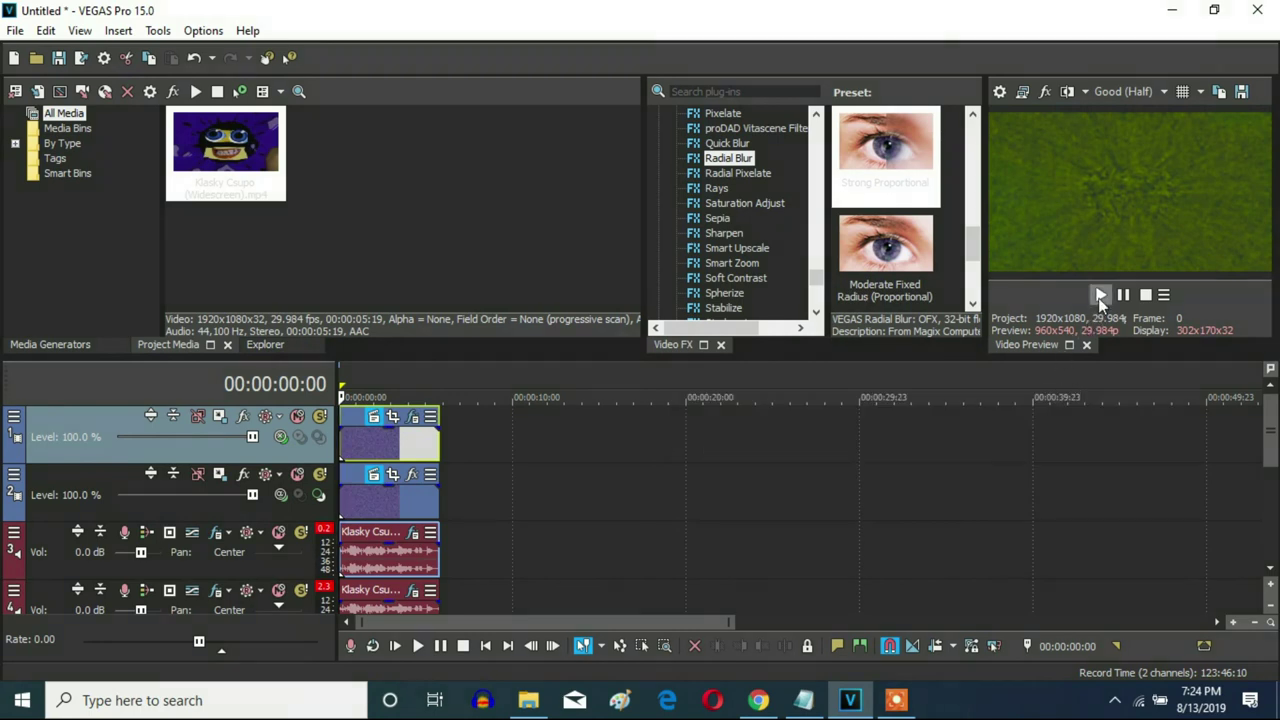
pyautogui.click(1099, 295)
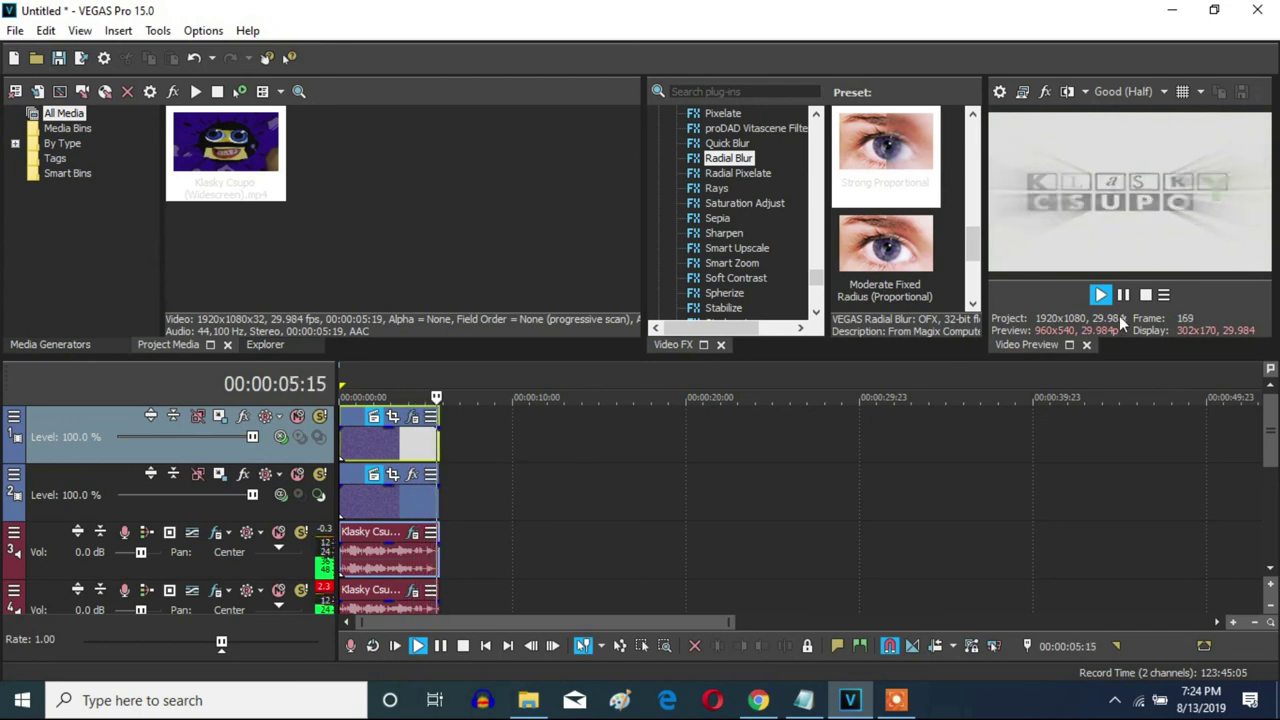
pyautogui.click(897, 700)
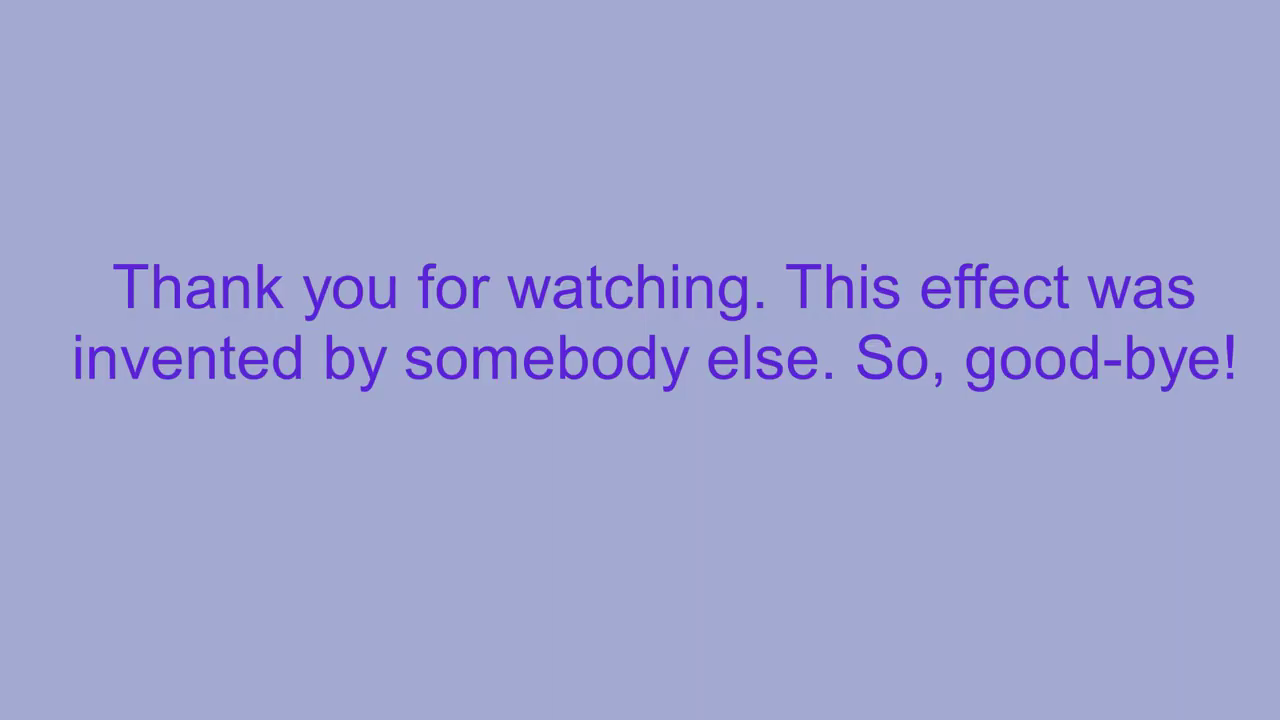